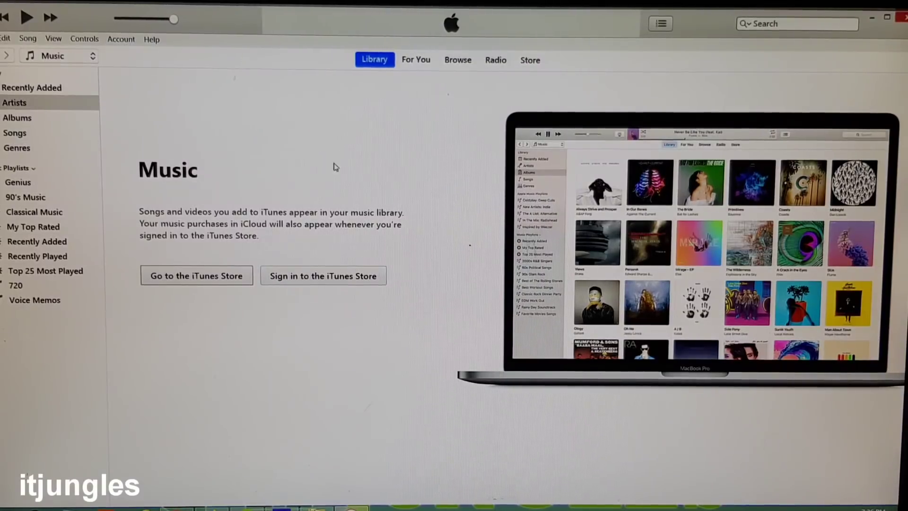
# Glance through the Help menu, then show the iPhone 7 Summary page and begin a backup
pyautogui.click(152, 38)
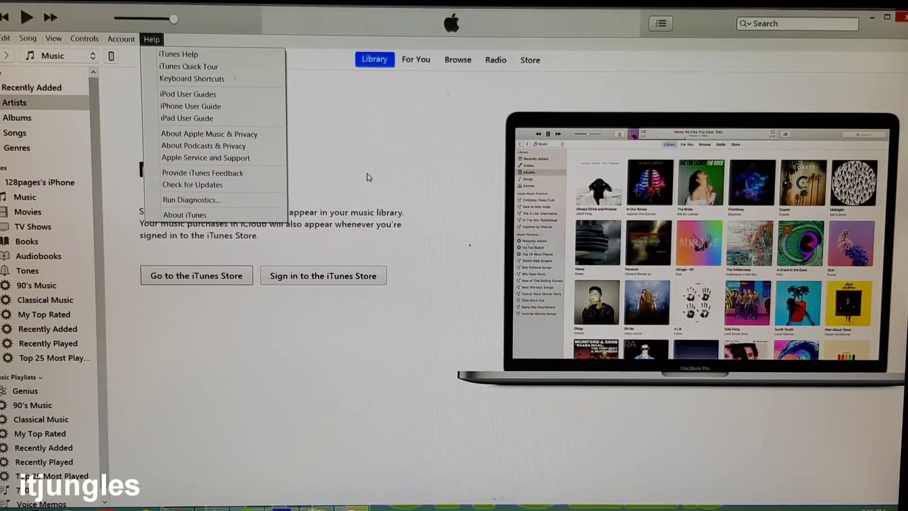
pyautogui.click(390, 171)
pyautogui.click(112, 57)
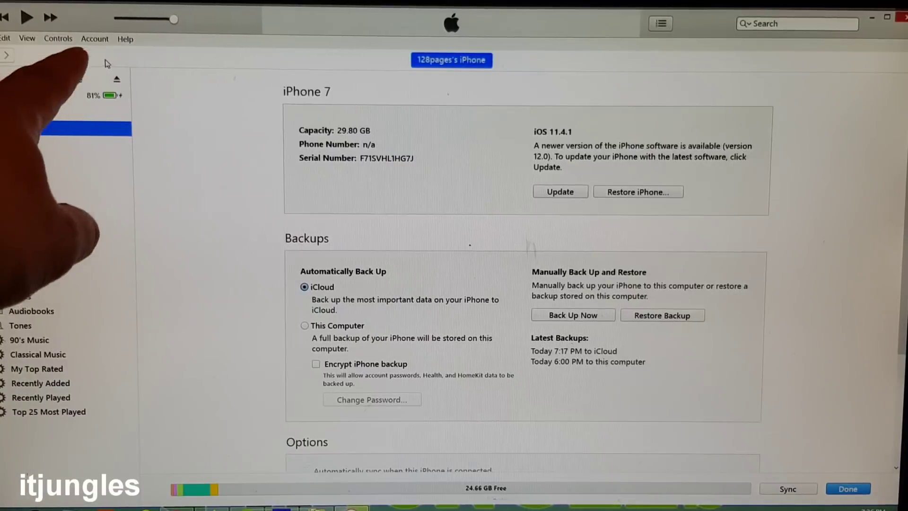
pyautogui.moveTo(47, 79)
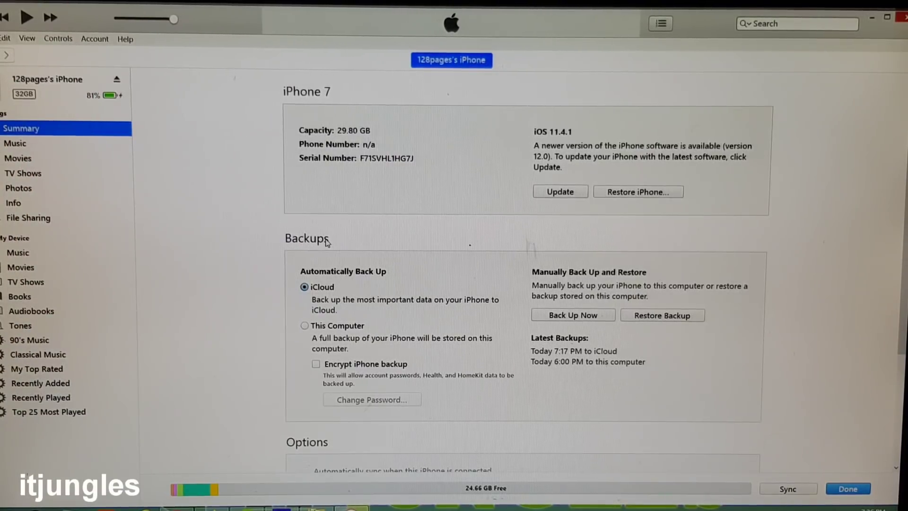
pyautogui.click(568, 318)
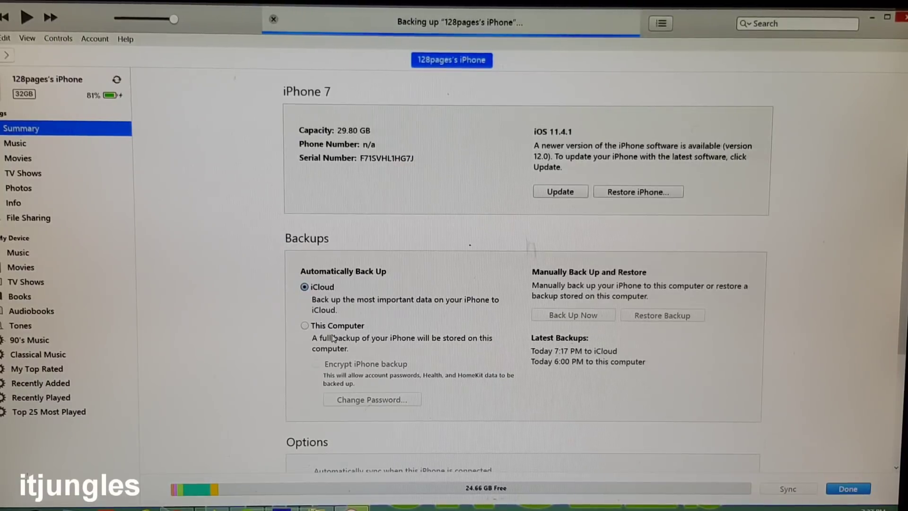
# Set iPhone backups to This Computer, cancel the running backup, and start a fresh one
pyautogui.click(305, 325)
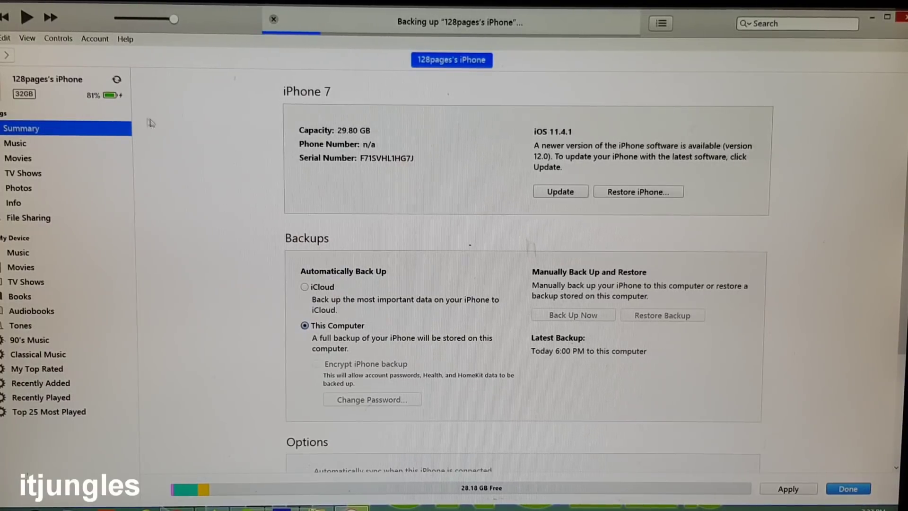
pyautogui.click(117, 79)
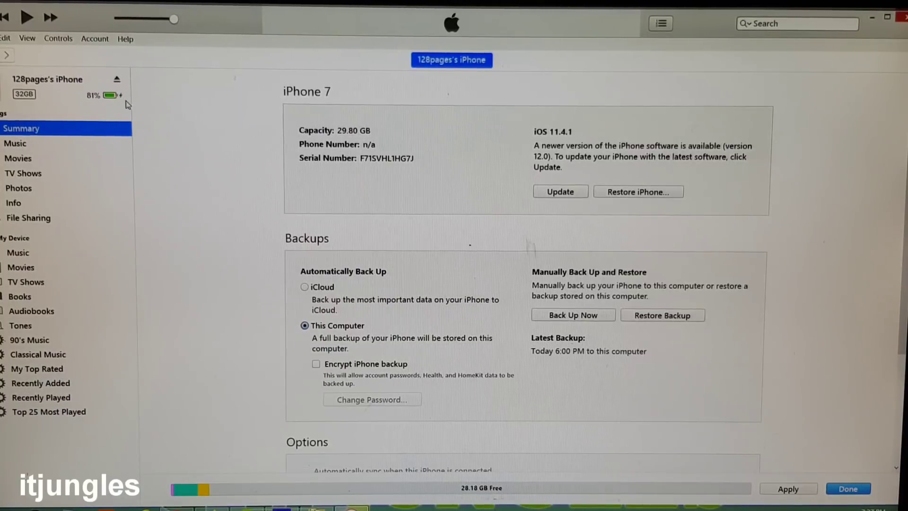
pyautogui.click(577, 316)
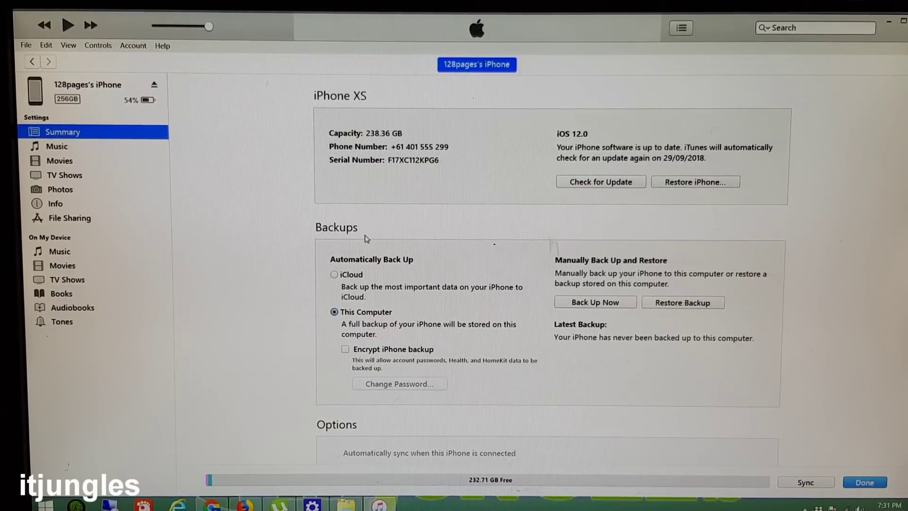
# Bring up the Restore From Backup dialog for the new iPhone XS
pyautogui.click(682, 303)
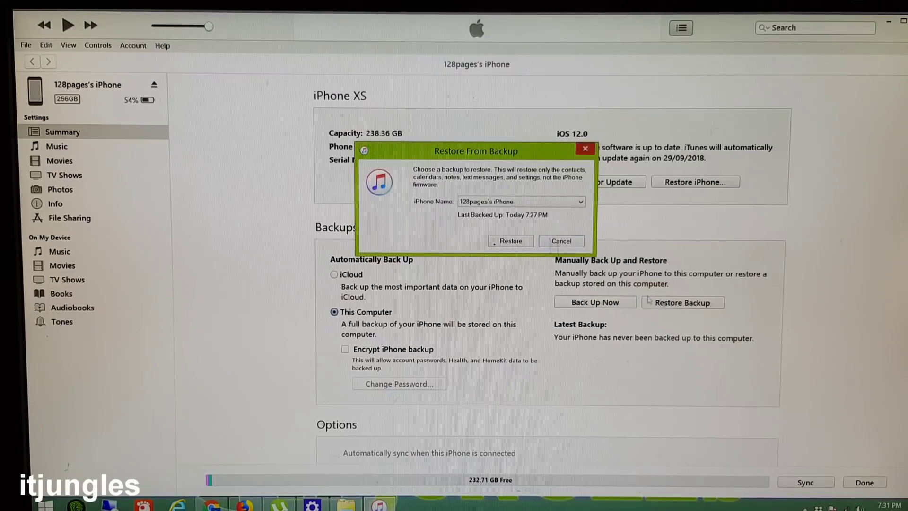